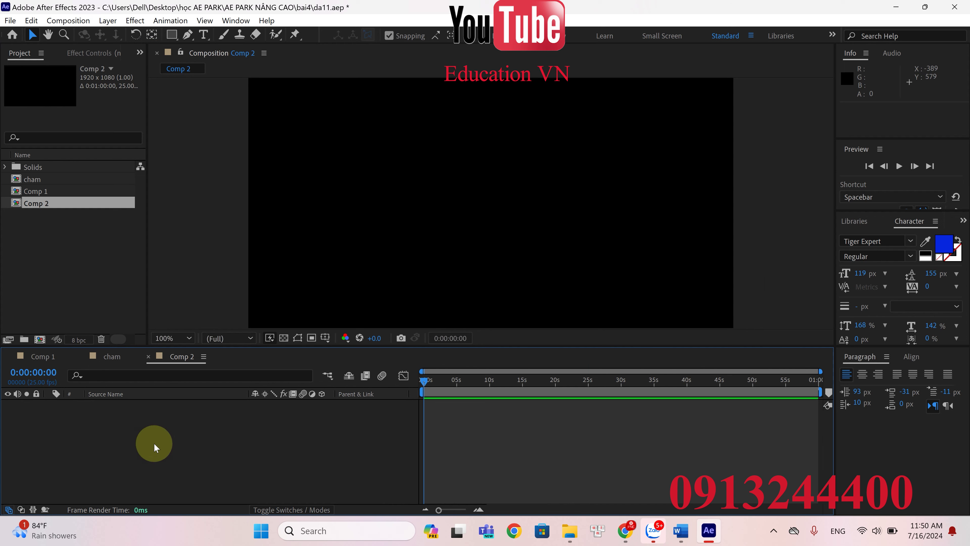
# Step: Create a new shape layer in Comp 2 and add an ellipse path to it
pyautogui.moveTo(296, 294)
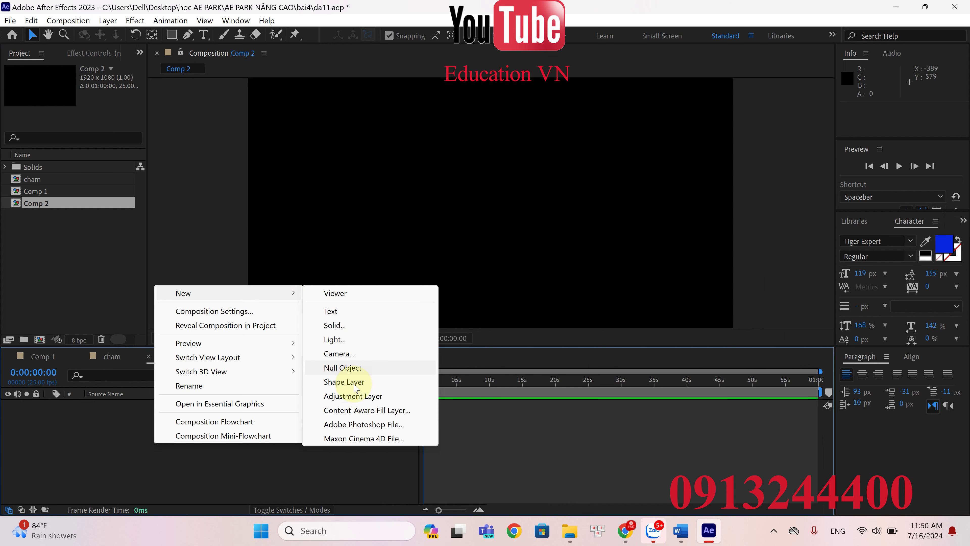
pyautogui.click(358, 383)
pyautogui.click(497, 35)
pyautogui.click(559, 71)
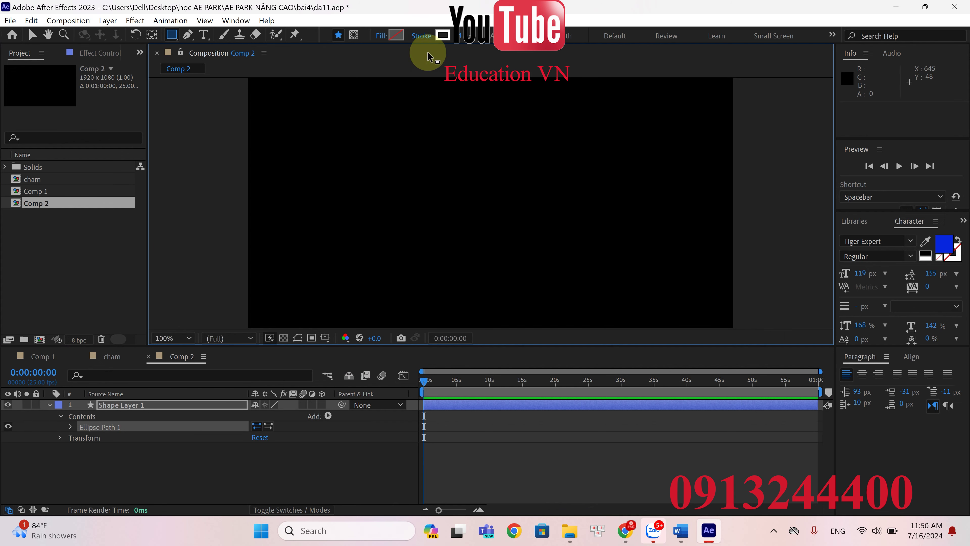
# Step: Add a red fill and a repeater to the shape layer's contents
pyautogui.click(497, 35)
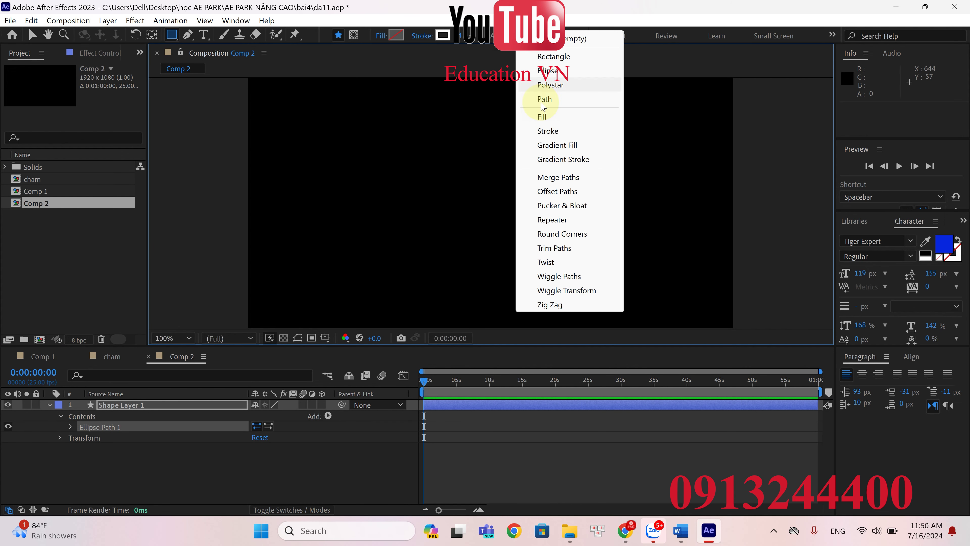
pyautogui.click(543, 117)
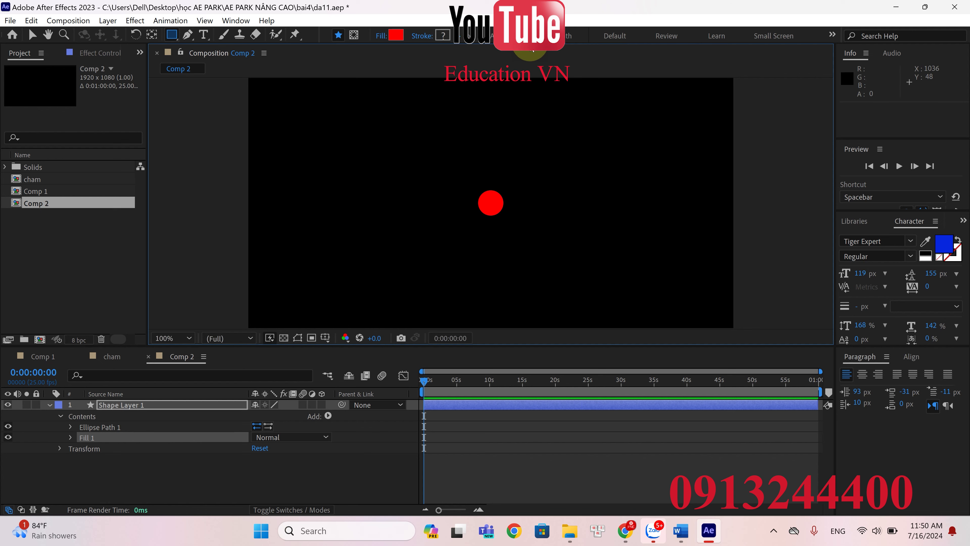
pyautogui.click(497, 35)
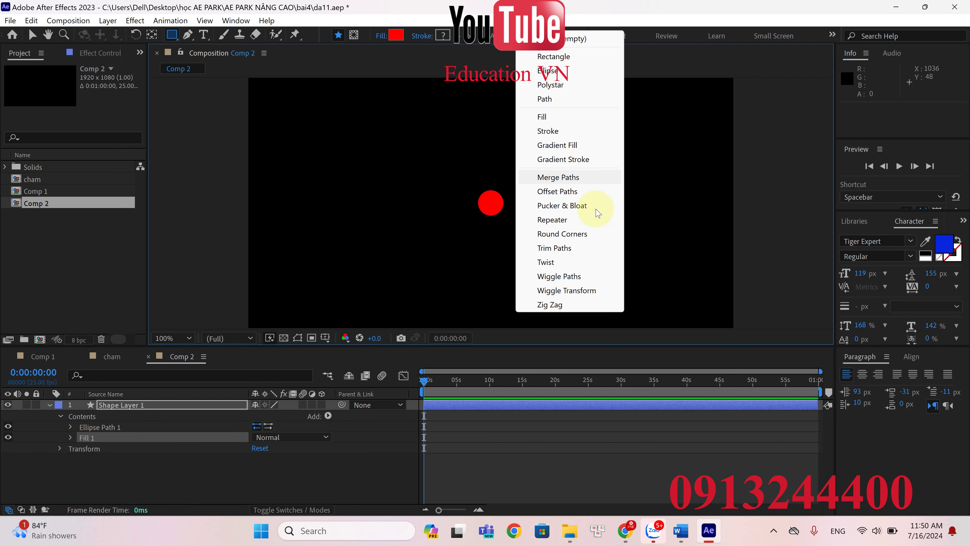
pyautogui.click(568, 220)
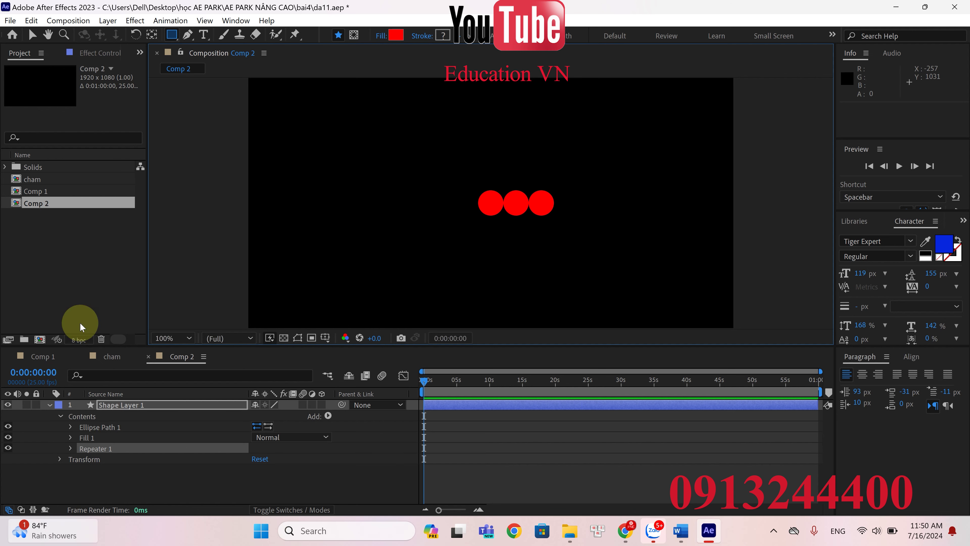
pyautogui.click(774, 531)
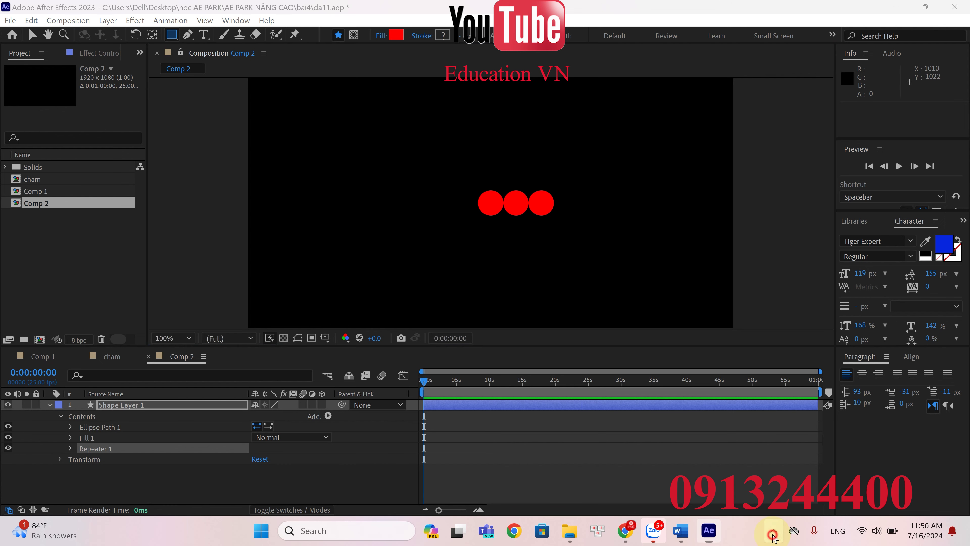
pyautogui.click(824, 441)
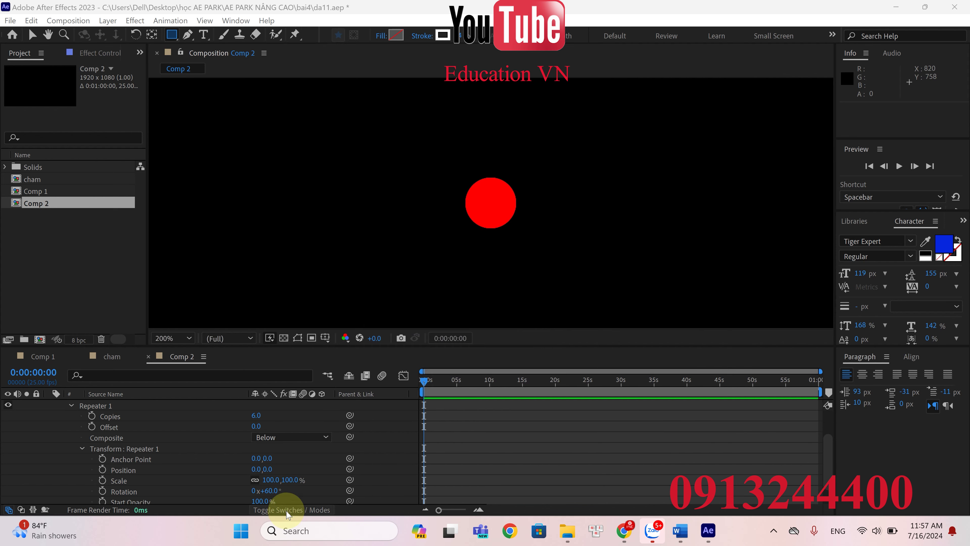
pyautogui.scroll(3, 298, 451)
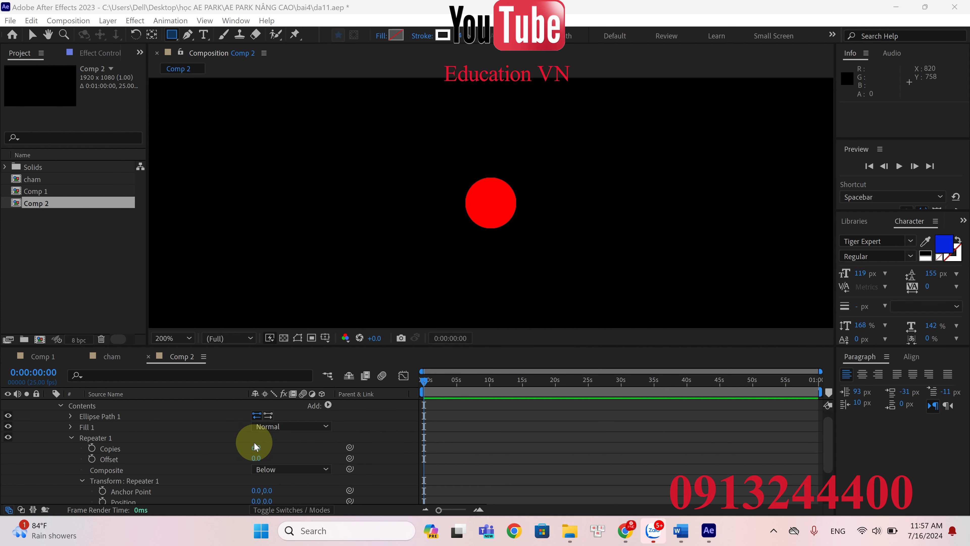
pyautogui.scroll(-5, 279, 470)
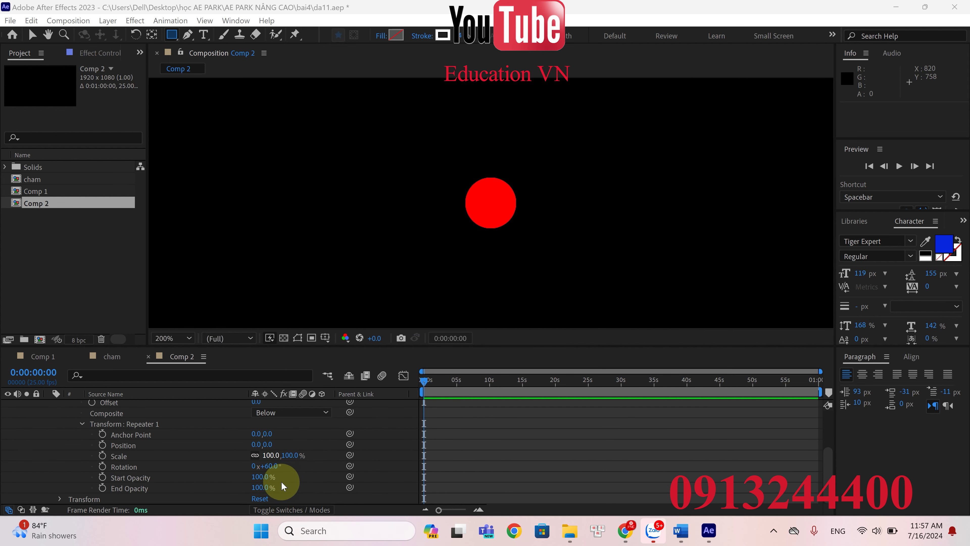
pyautogui.click(272, 467)
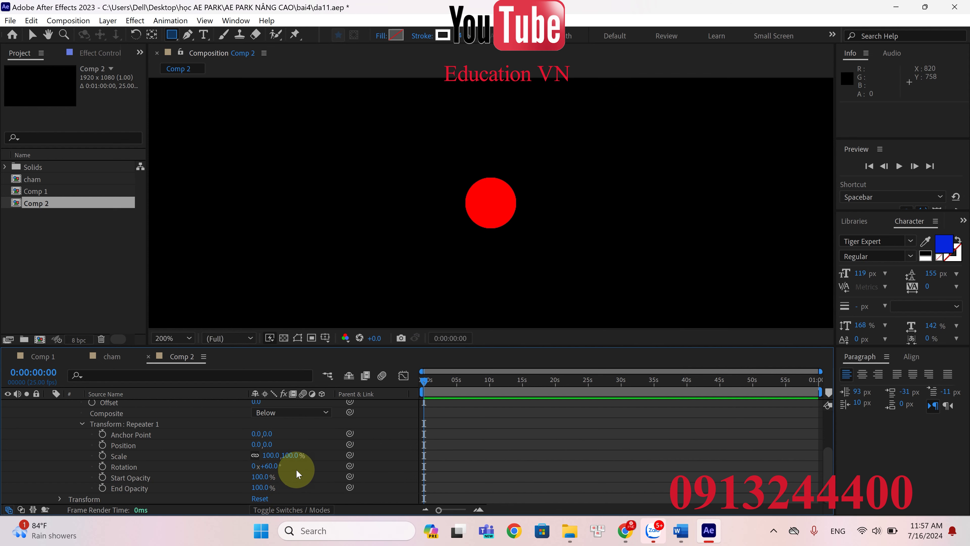
pyautogui.scroll(3, 295, 464)
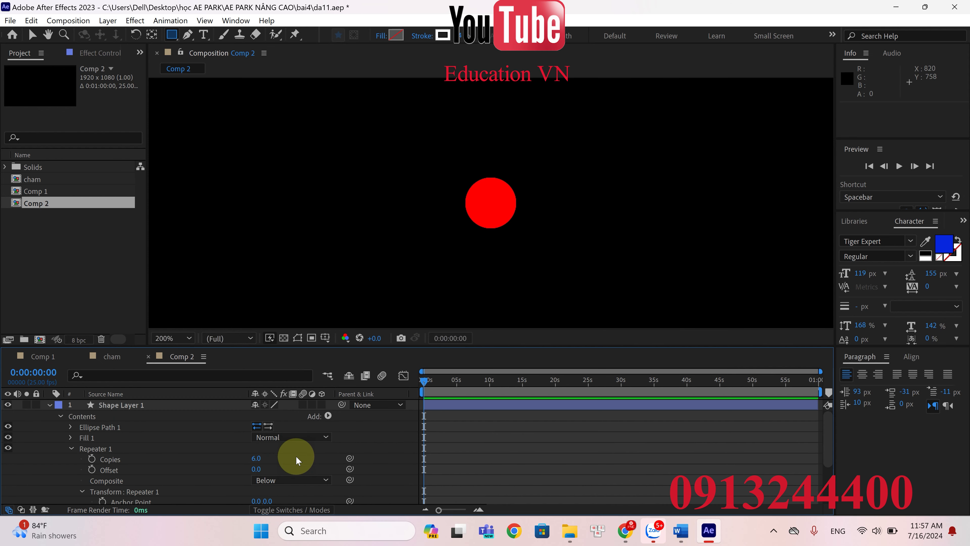
# Step: Spread the repeated circles into a ring by setting the ellipse path's size to 63 and its position to 0, -78
pyautogui.click(71, 427)
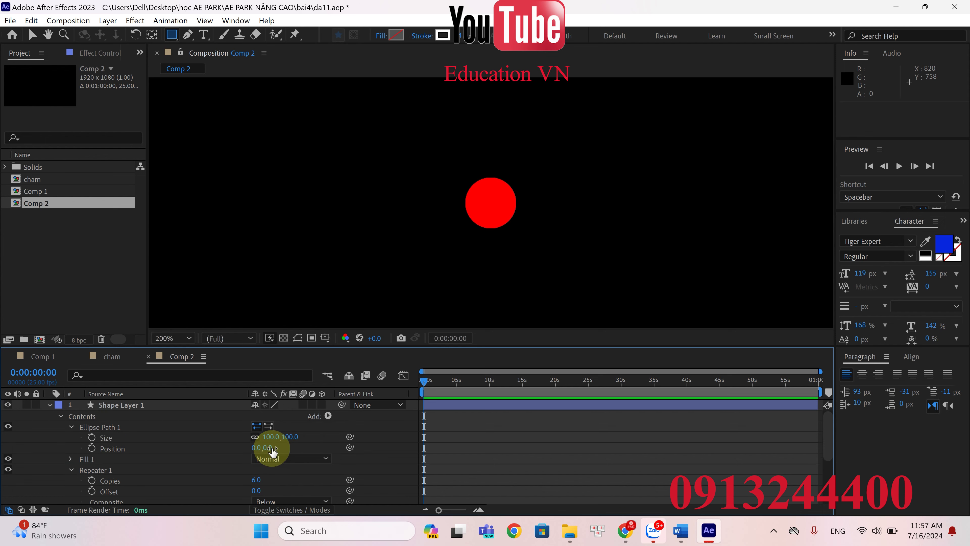
pyautogui.moveTo(270, 452); pyautogui.dragTo(167, 451)
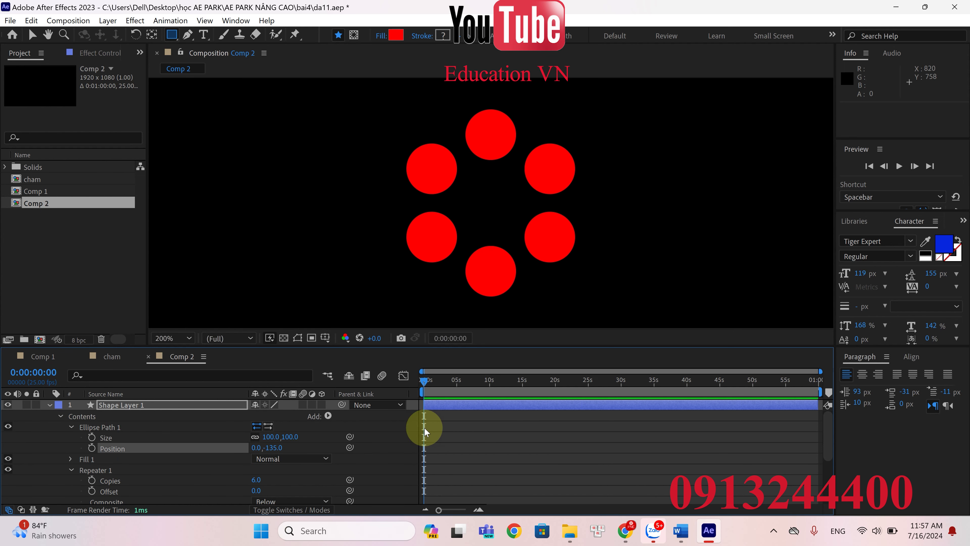
pyautogui.scroll(-3, 585, 253)
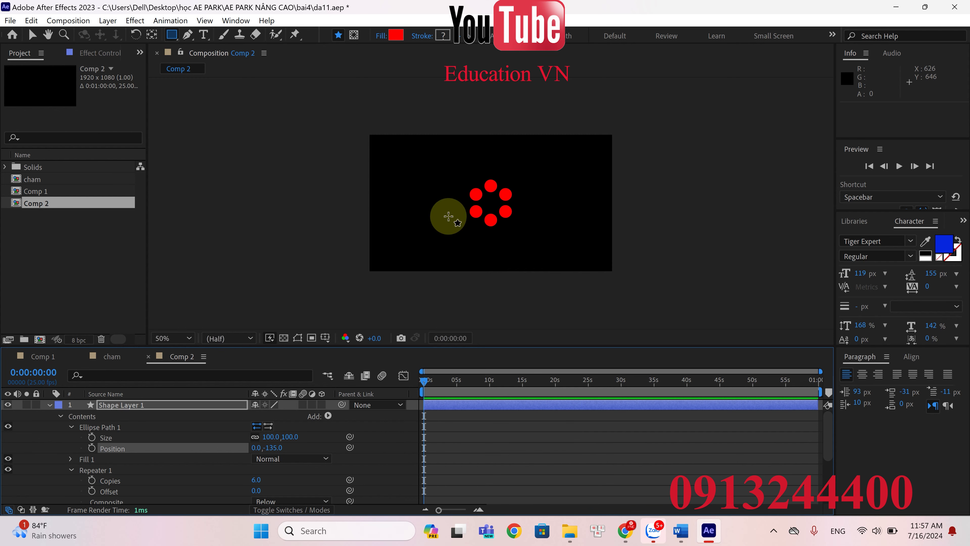
pyautogui.moveTo(278, 446); pyautogui.dragTo(300, 449)
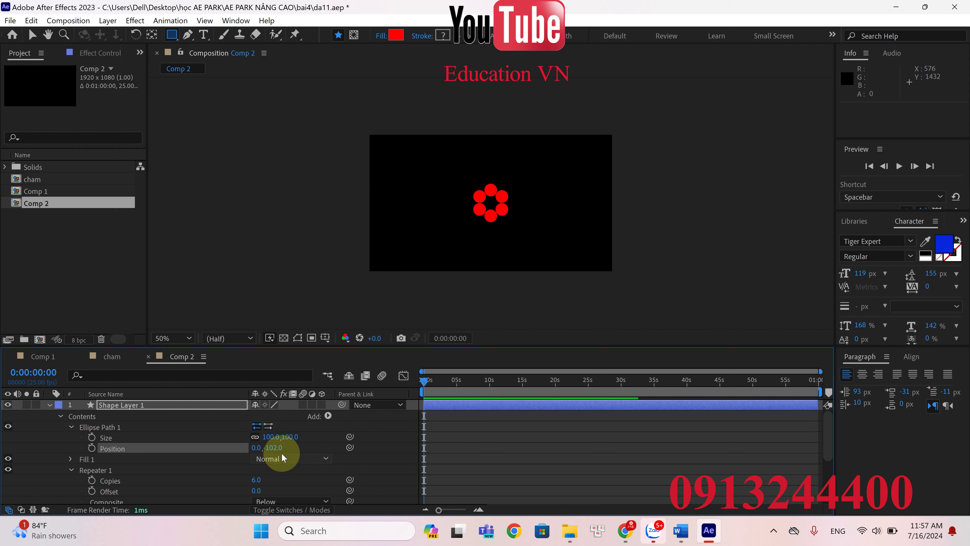
pyautogui.moveTo(273, 436)
pyautogui.mouseDown()
pyautogui.moveTo(253, 436)
pyautogui.moveTo(285, 447)
pyautogui.mouseUp()
pyautogui.scroll(4, 509, 205)
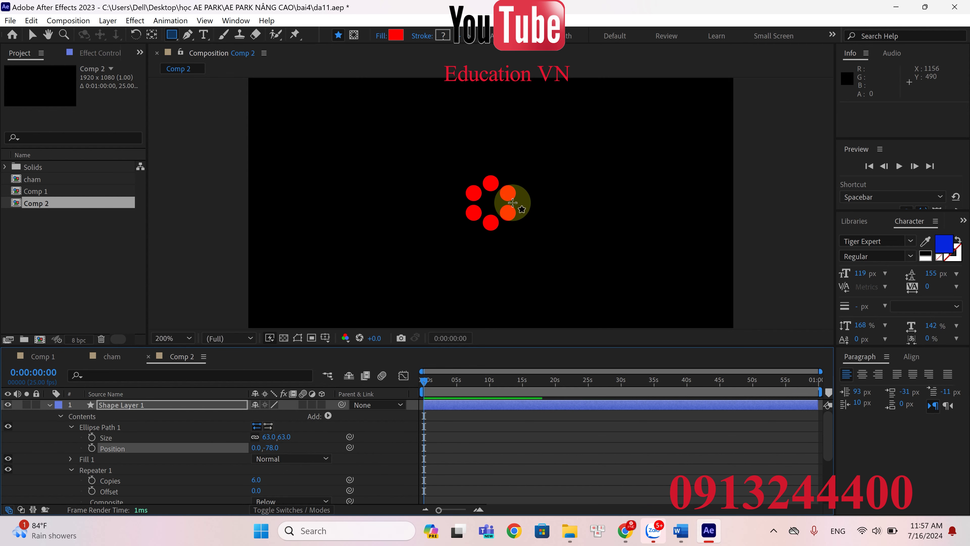
pyautogui.scroll(-2, 513, 223)
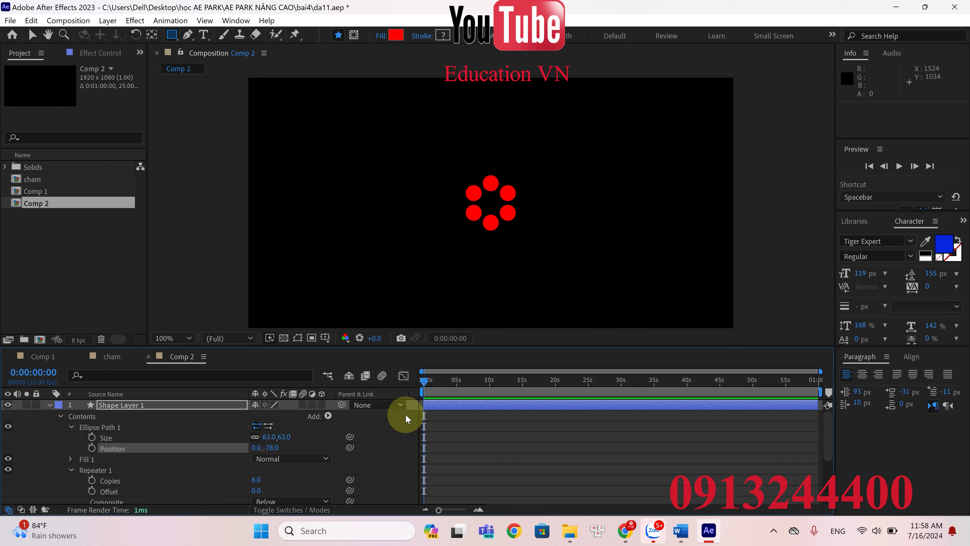
pyautogui.click(774, 532)
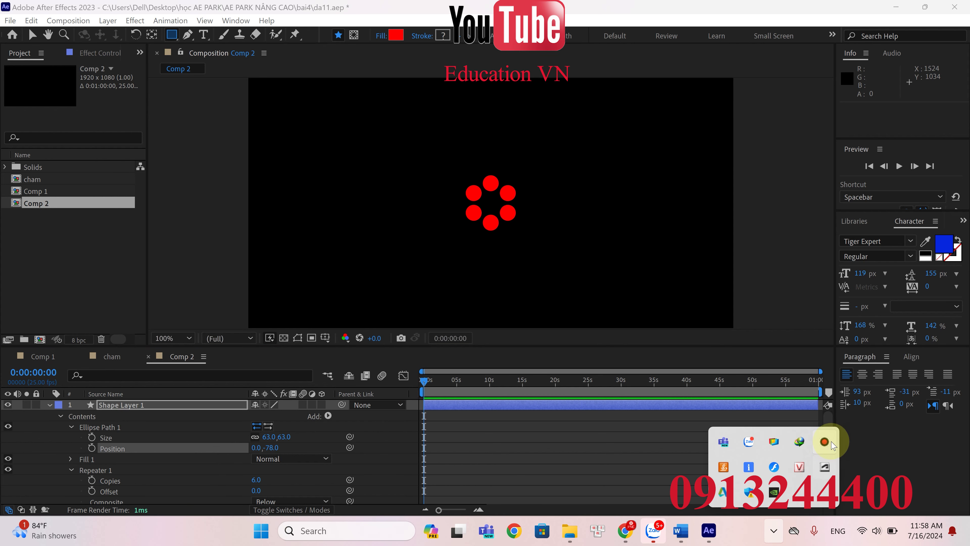
pyautogui.click(827, 442)
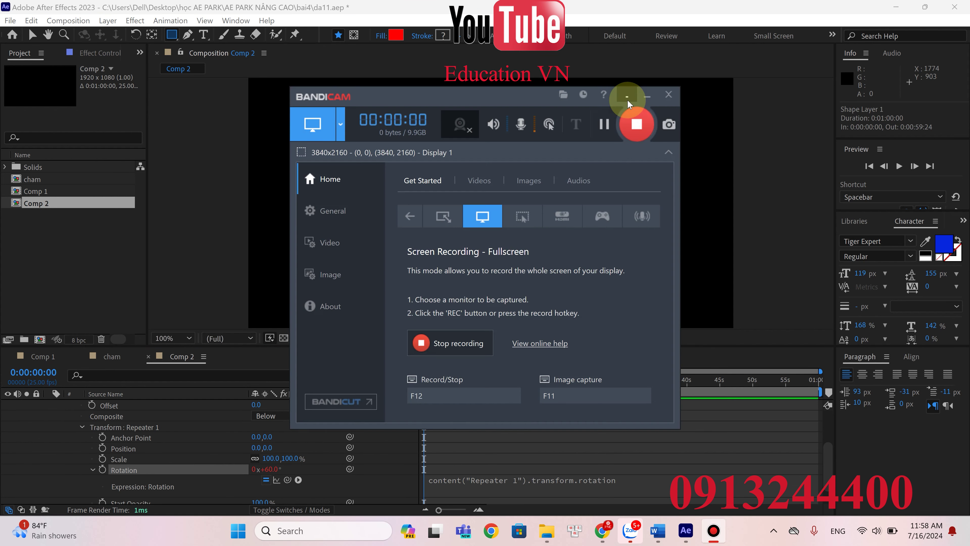
pyautogui.click(628, 100)
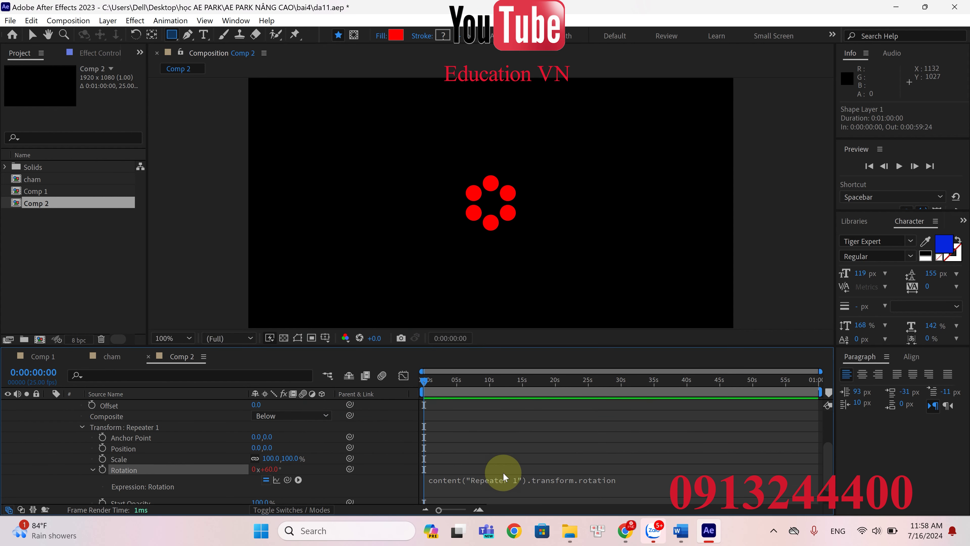
# Step: Set the repeater's rotation expression to 360/content("Repeater 1").copies, linking to the repeater's Copies property
pyautogui.click(498, 481)
pyautogui.press('BackSpace')
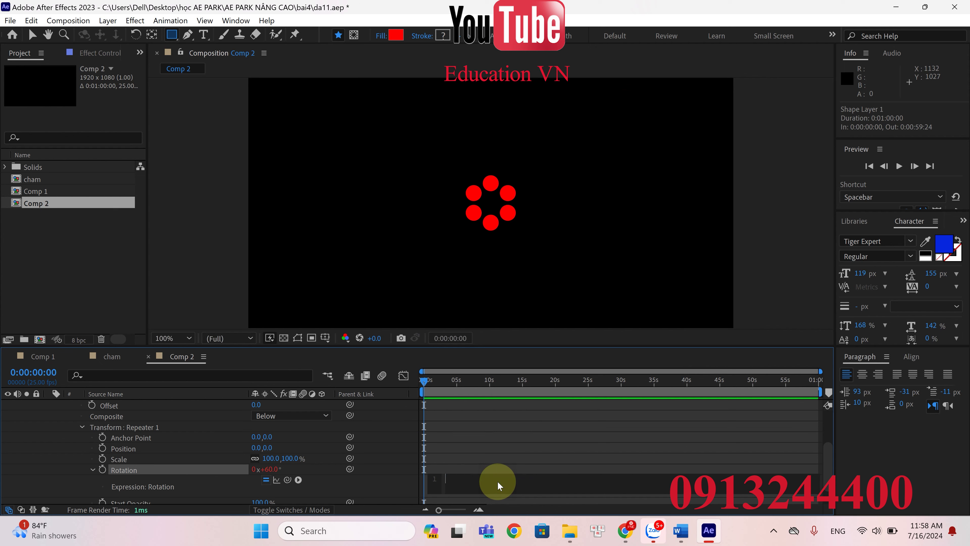
pyautogui.write('360/')
pyautogui.scroll(2, 273, 459)
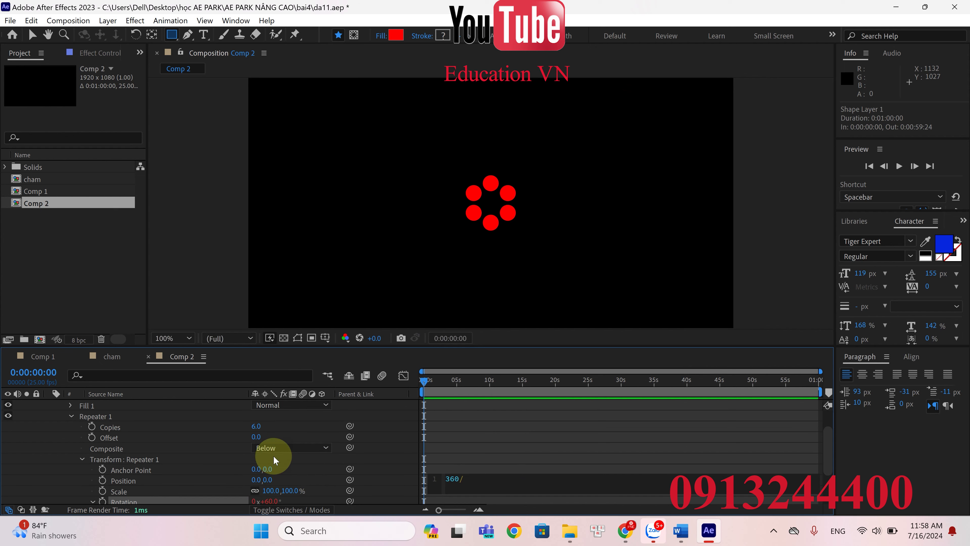
pyautogui.scroll(-2, 285, 479)
pyautogui.moveTo(287, 479); pyautogui.dragTo(191, 459)
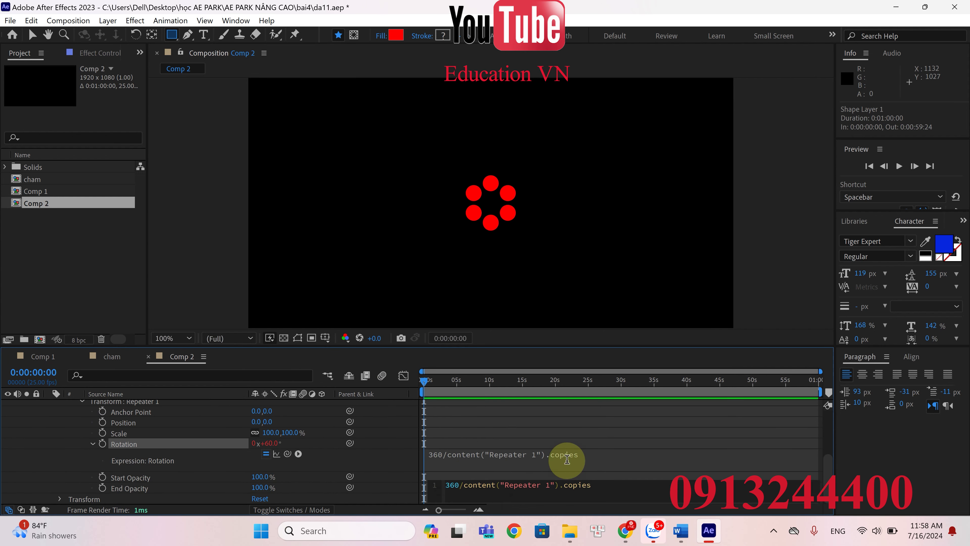
pyautogui.click(655, 477)
# Step: Test the rotation expression with 8 repeater copies and set the copies back to 6
pyautogui.scroll(3, 277, 434)
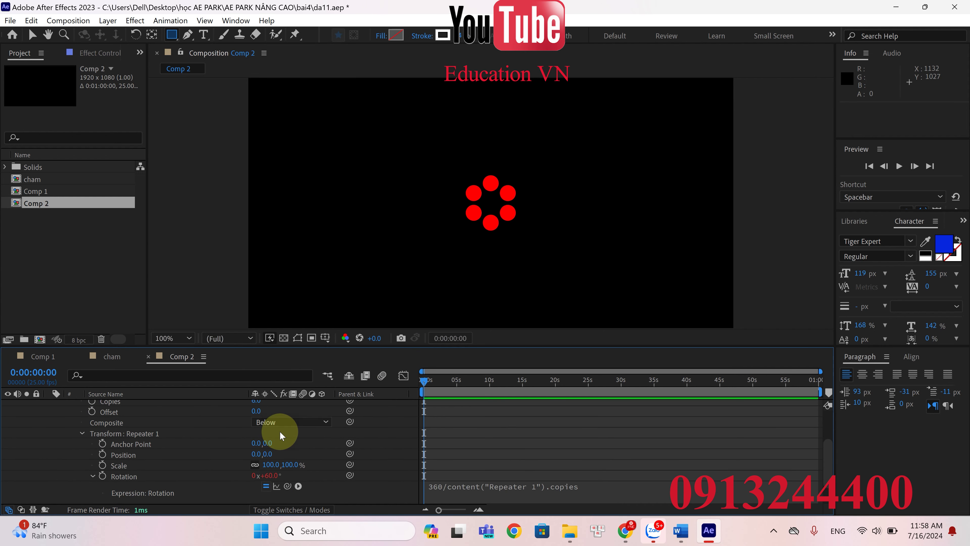
pyautogui.write('8')
pyautogui.press('Return')
pyautogui.scroll(-3, 455, 438)
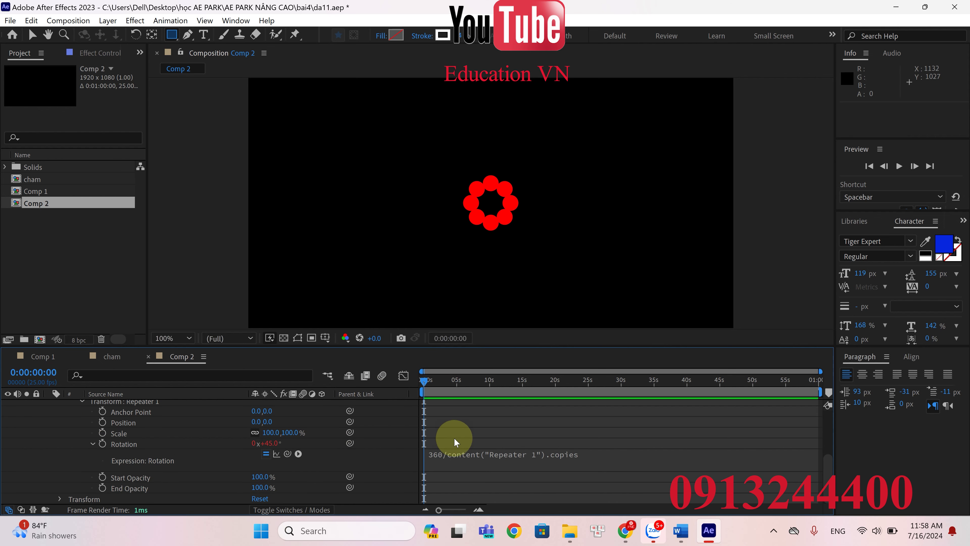
pyautogui.scroll(4, 281, 433)
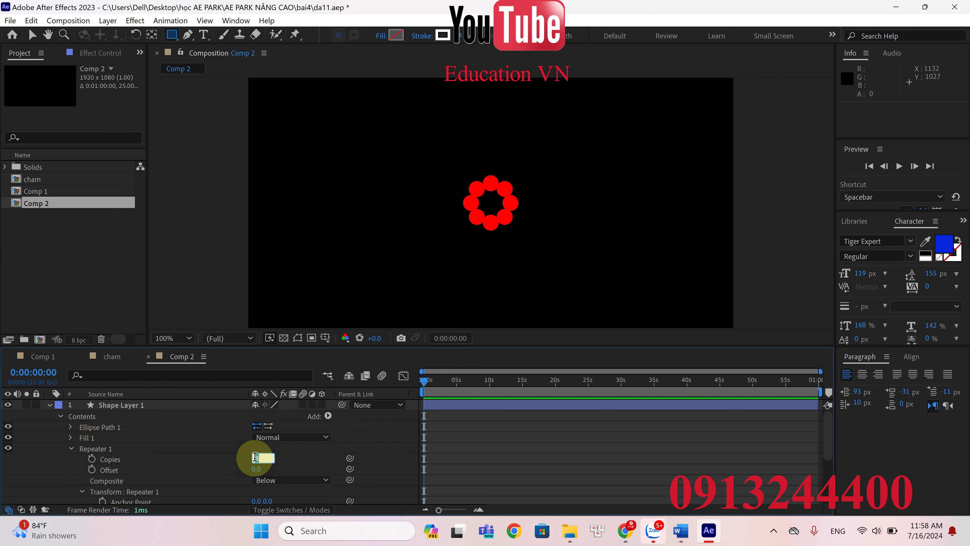
pyautogui.write('6')
pyautogui.press('Return')
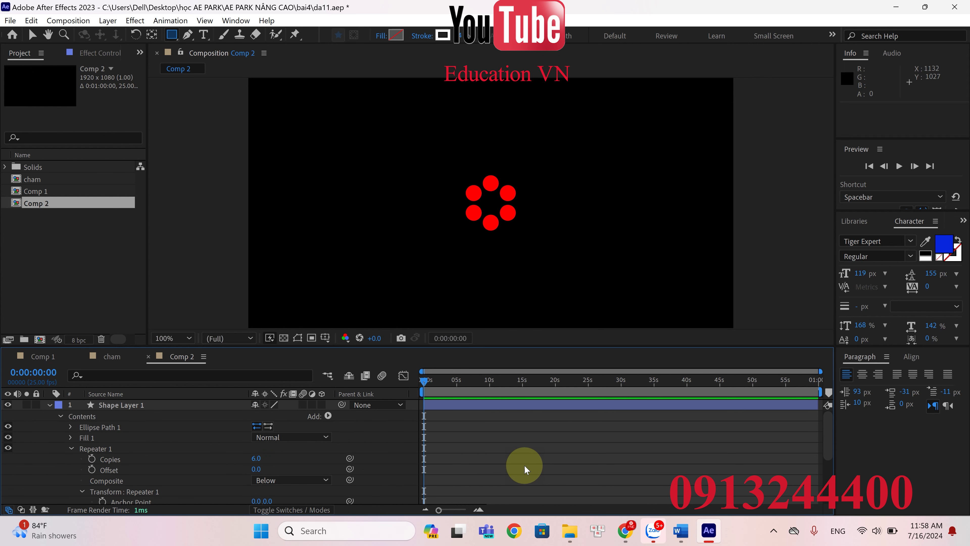
pyautogui.click(70, 449)
pyautogui.press('.')
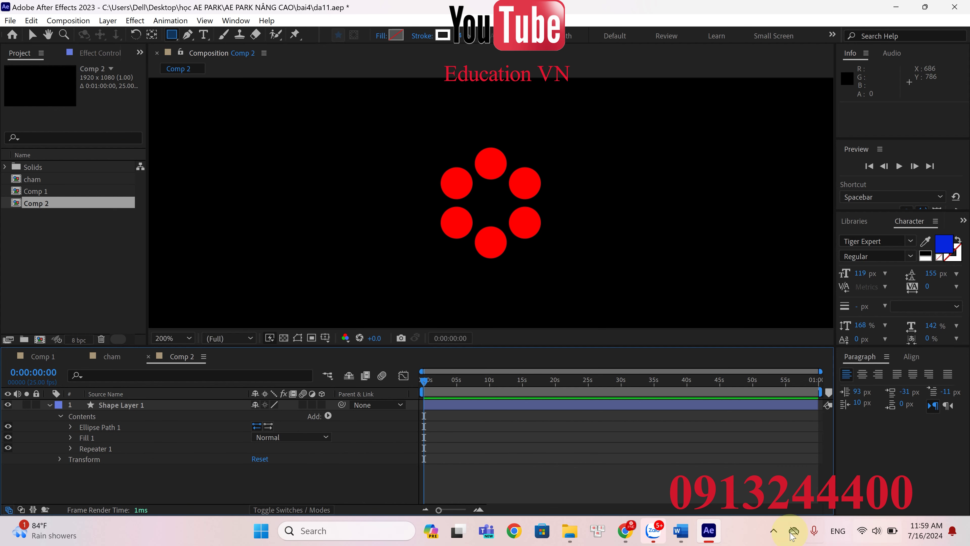
pyautogui.click(774, 530)
pyautogui.click(824, 442)
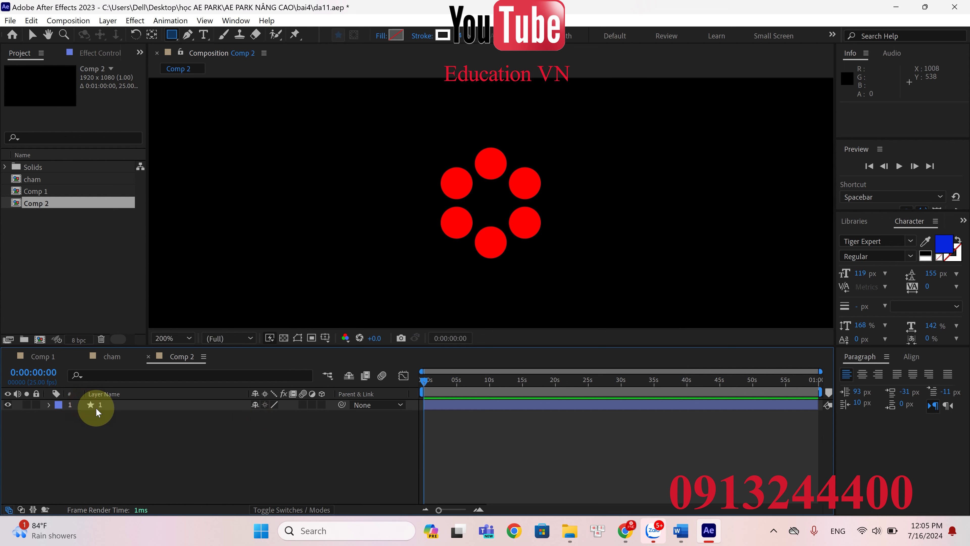
# Step: Duplicate layer 1 and move the copy's circles outward by setting its ellipse path position to 0, -151
pyautogui.click(145, 406)
pyautogui.hotkey('ctrl', 'd')
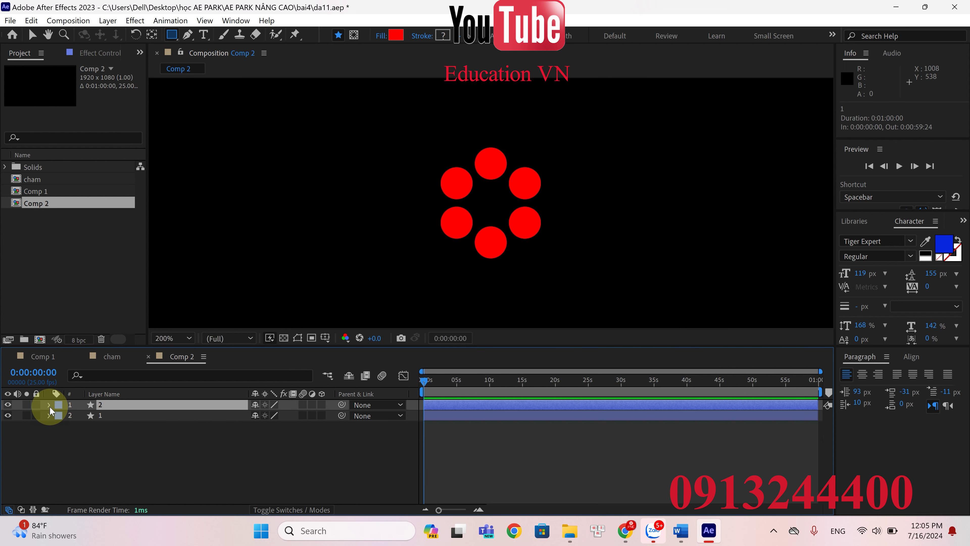
pyautogui.click(59, 416)
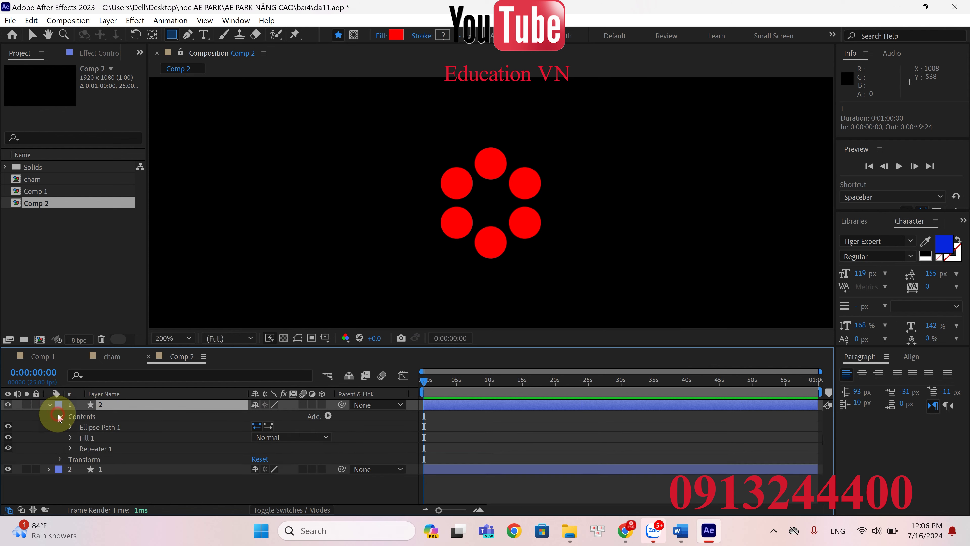
pyautogui.click(70, 427)
pyautogui.moveTo(271, 448); pyautogui.dragTo(232, 444)
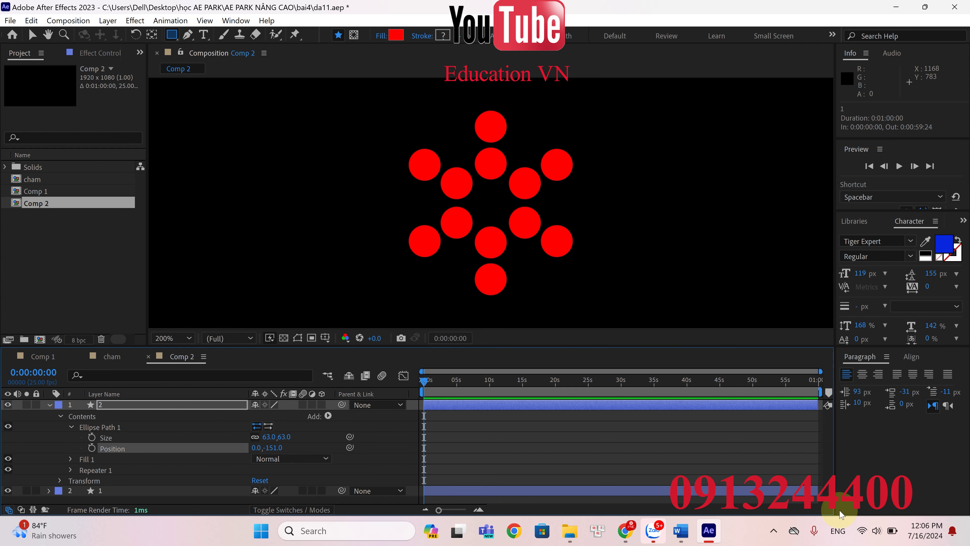
pyautogui.click(774, 530)
pyautogui.click(825, 442)
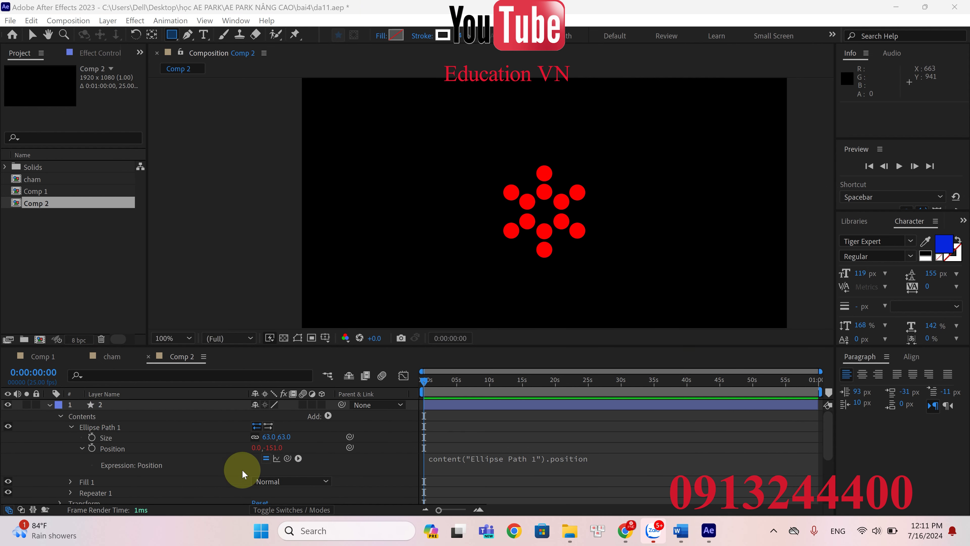
# Step: Link layer 2's ellipse path position expression to the Y position of layer 1's ellipse path and set its output to [0, temp]
pyautogui.moveTo(288, 458); pyautogui.dragTo(264, 481)
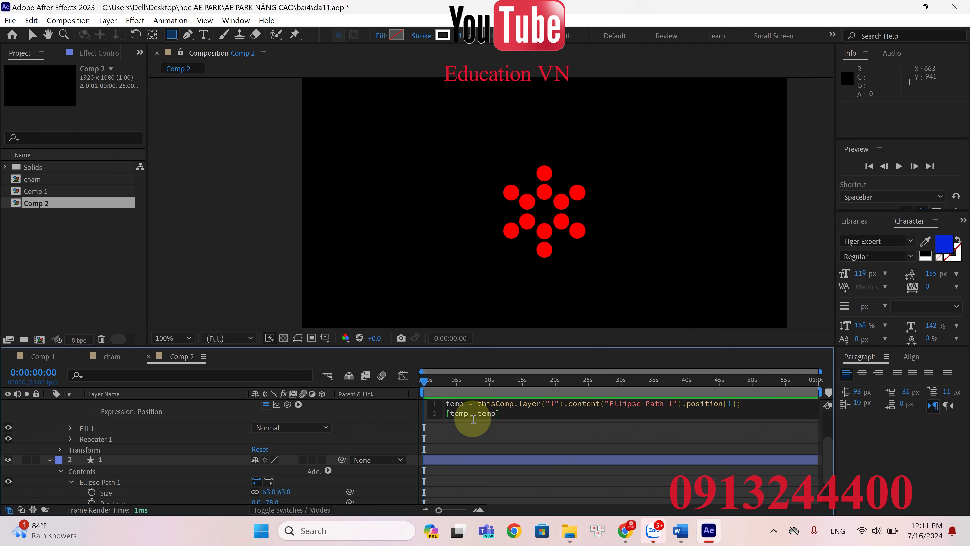
pyautogui.click(483, 438)
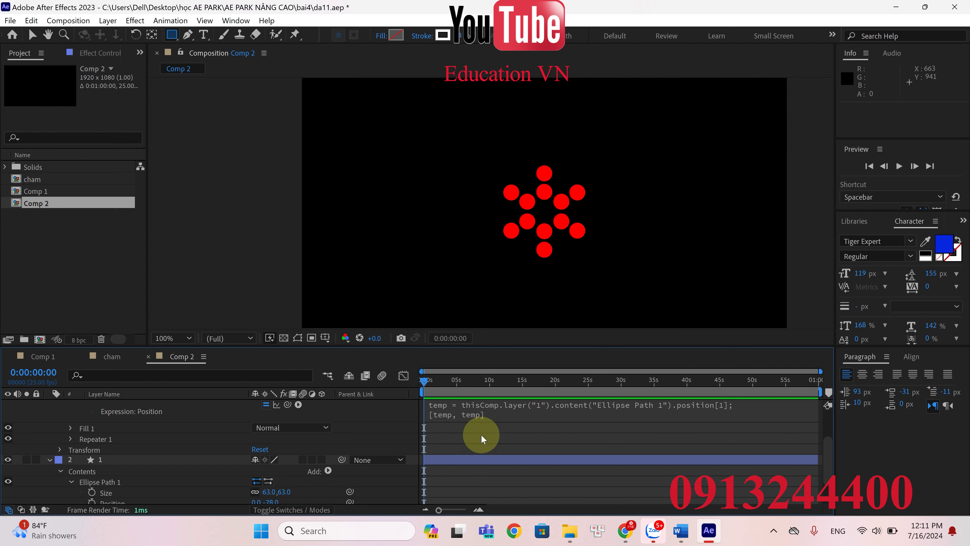
pyautogui.click(452, 416)
pyautogui.click(464, 420)
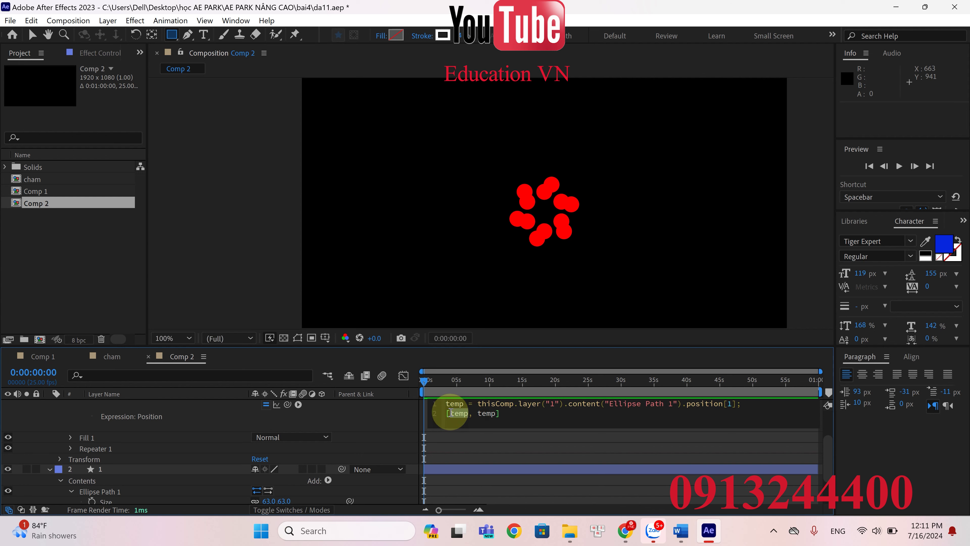
pyautogui.write('0')
pyautogui.click(462, 466)
pyautogui.scroll(3, 296, 431)
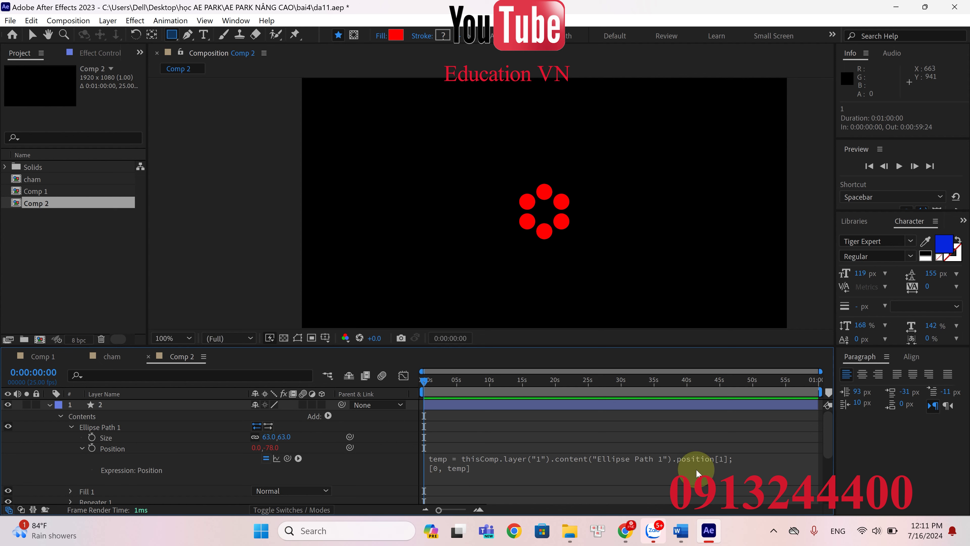
# Step: Offset the linked ring outward by adding -64 after position[1] in layer 2's ellipse path position expression
pyautogui.click(693, 460)
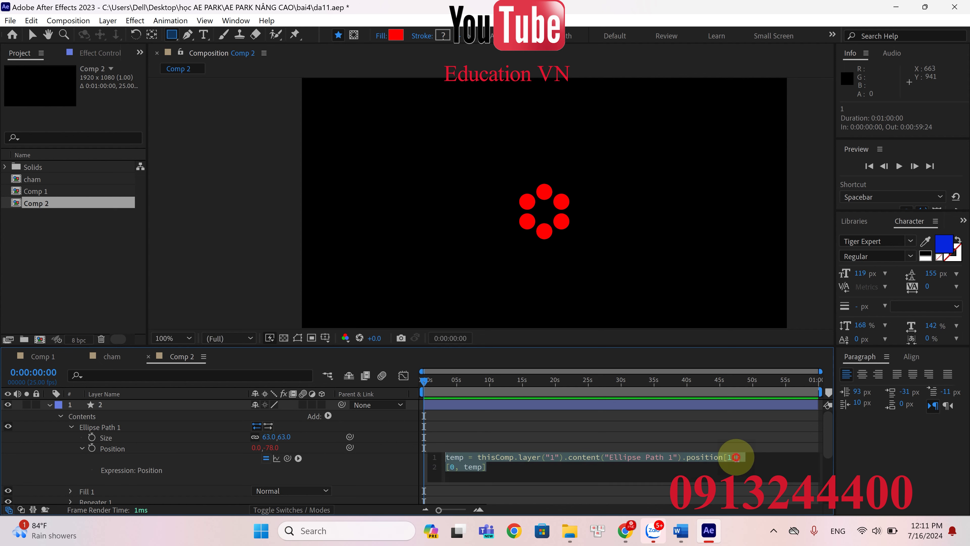
pyautogui.click(737, 457)
pyautogui.write(';')
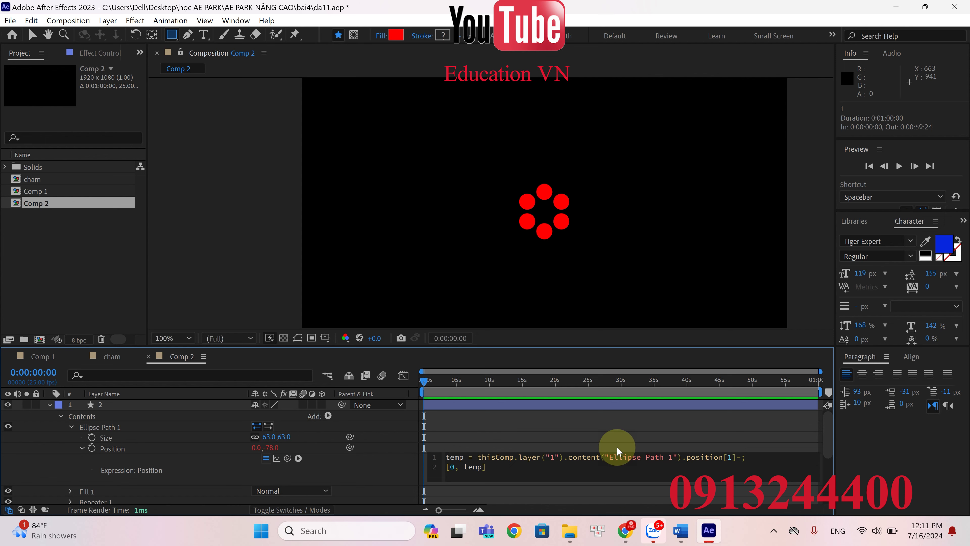
pyautogui.click(605, 504)
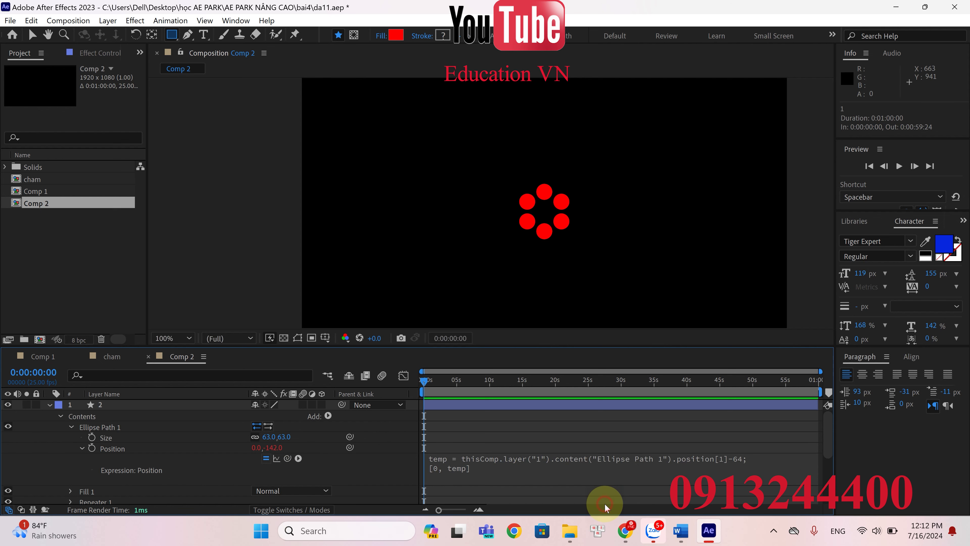
pyautogui.scroll(2, 535, 169)
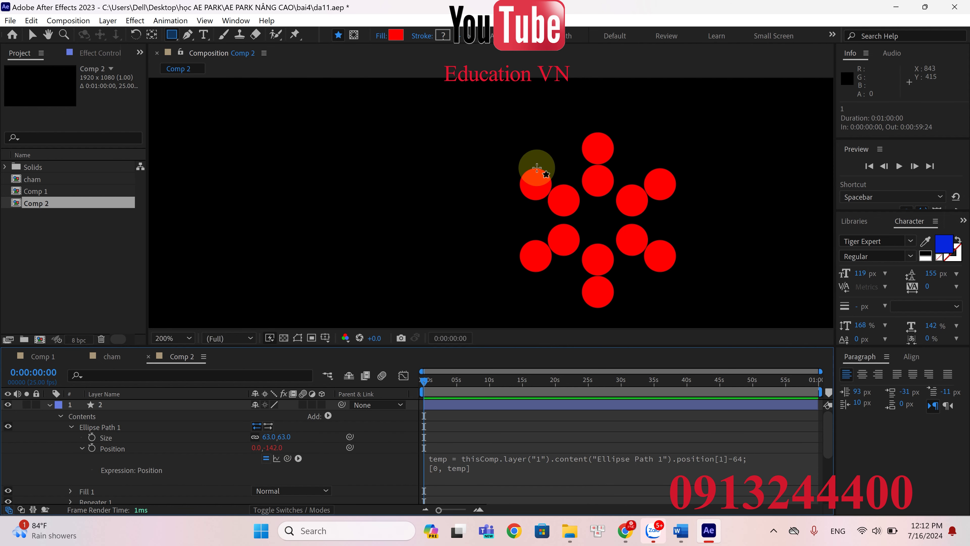
pyautogui.scroll(-2, 558, 202)
pyautogui.scroll(1, 559, 198)
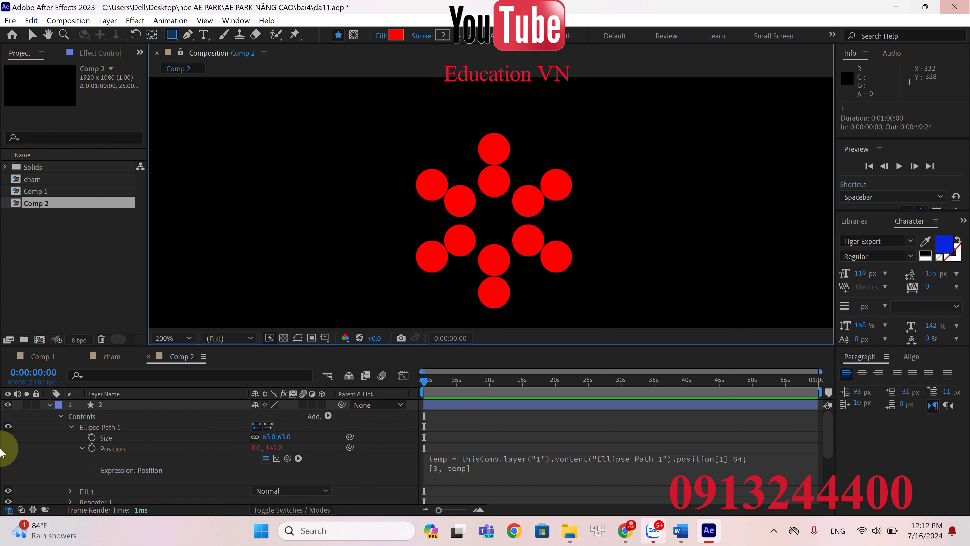
pyautogui.click(775, 531)
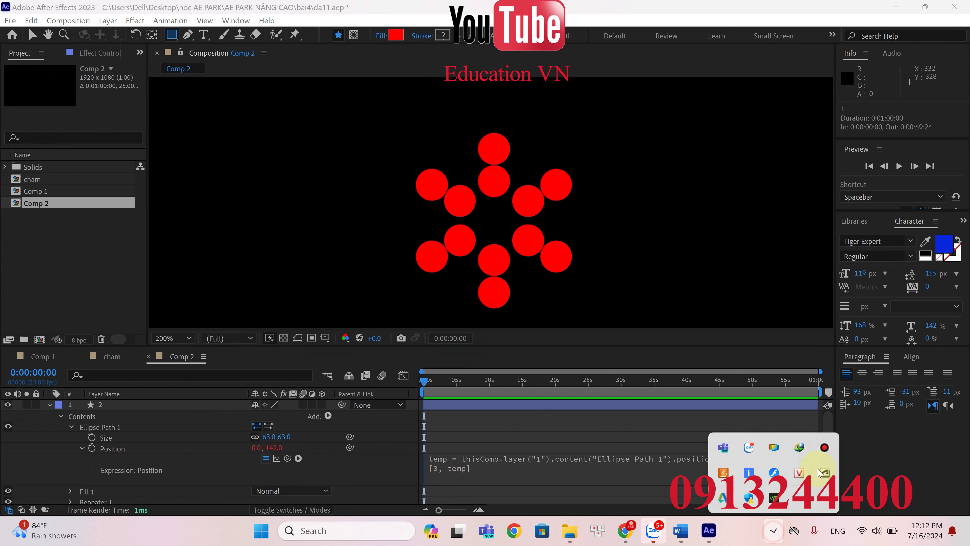
pyautogui.click(826, 445)
pyautogui.click(628, 97)
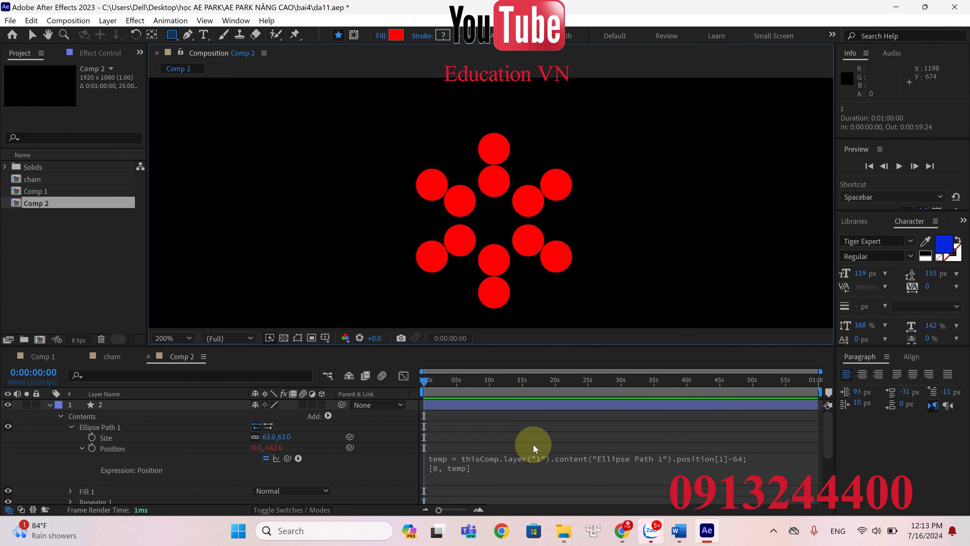
# Step: Replace the fixed layer name "1" in the position expression with index+1, so that it references the layer below
pyautogui.click(551, 459)
pyautogui.click(551, 459)
pyautogui.moveTo(560, 458); pyautogui.dragTo(551, 457)
pyautogui.press('BackSpace')
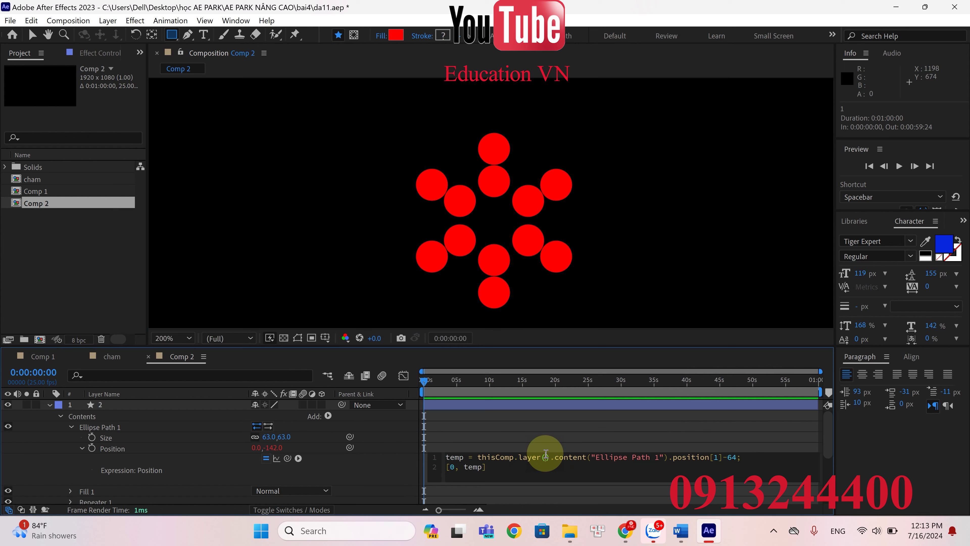
pyautogui.click(298, 458)
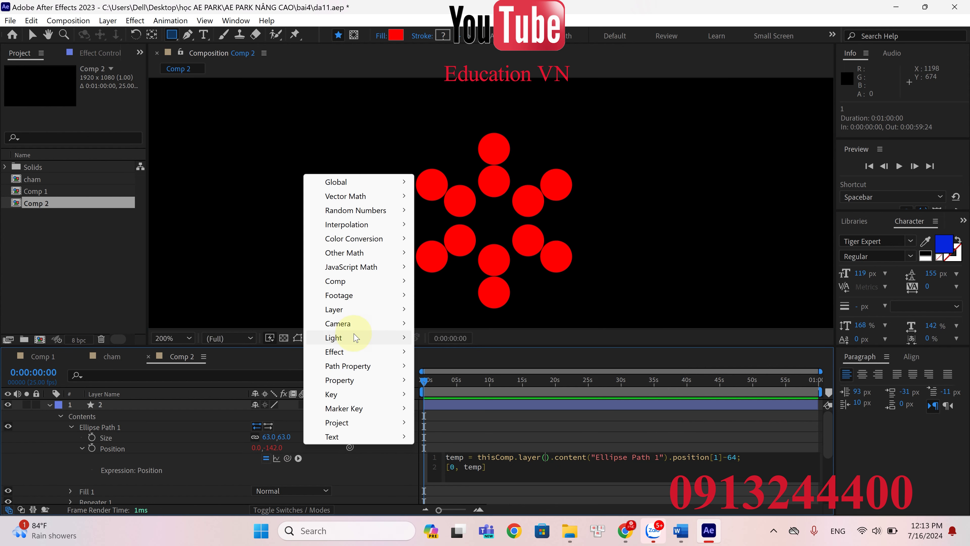
pyautogui.moveTo(401, 310)
pyautogui.moveTo(508, 325)
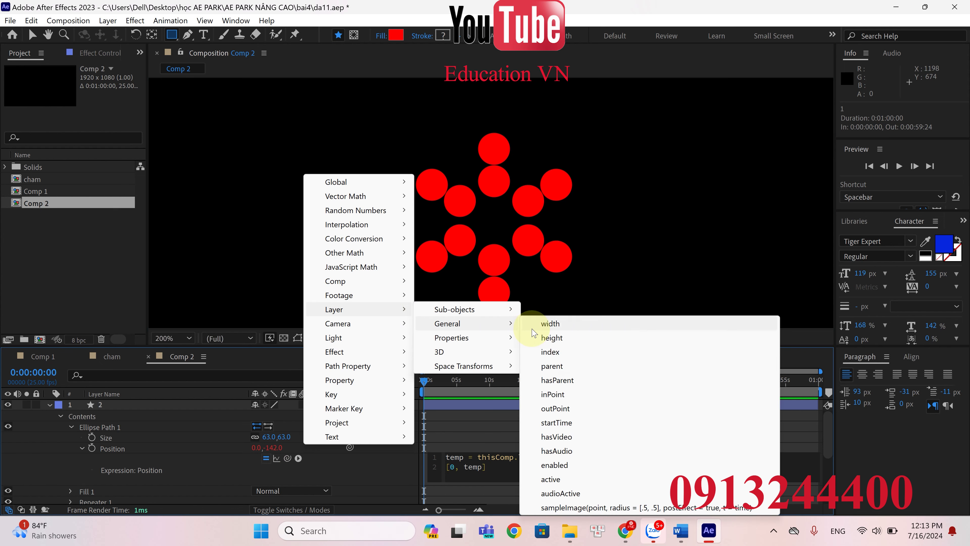
pyautogui.click(554, 324)
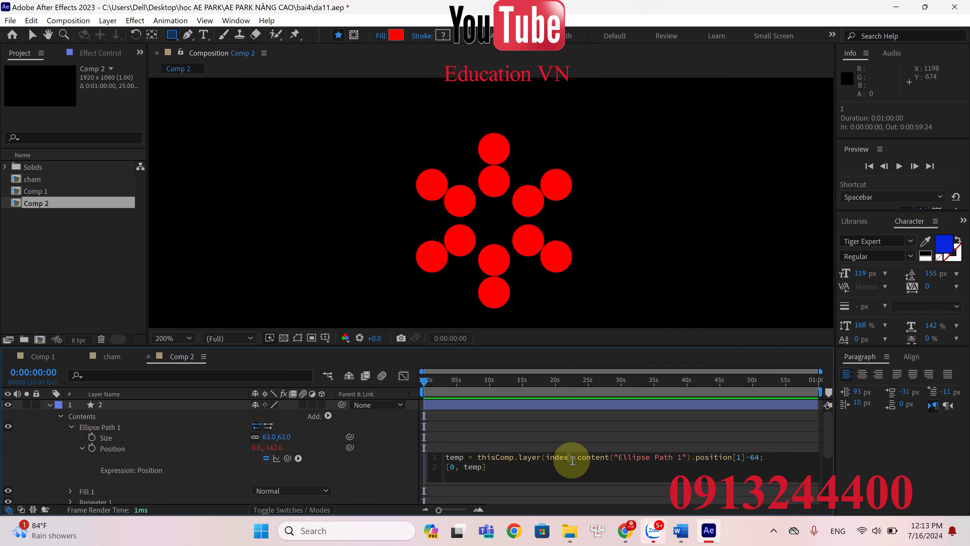
pyautogui.write('+1')
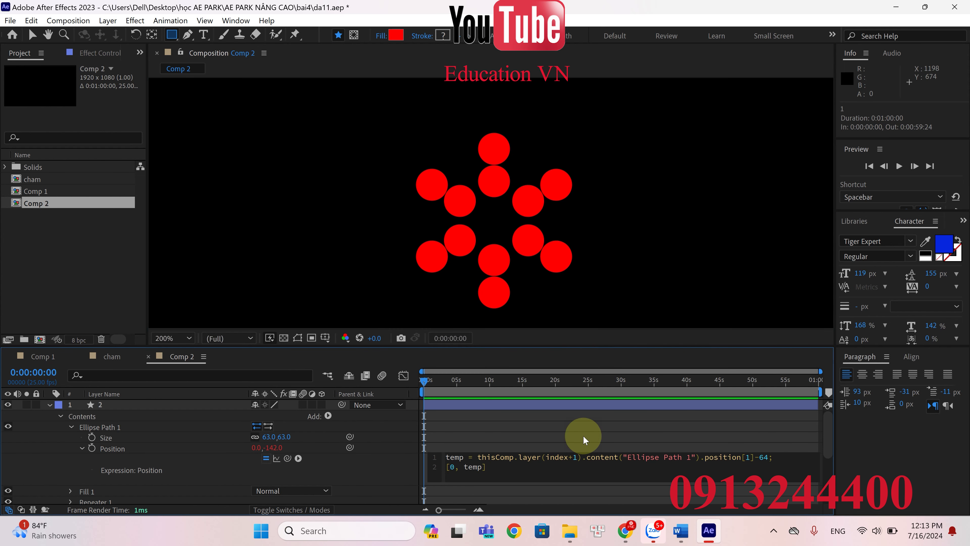
pyautogui.click(582, 431)
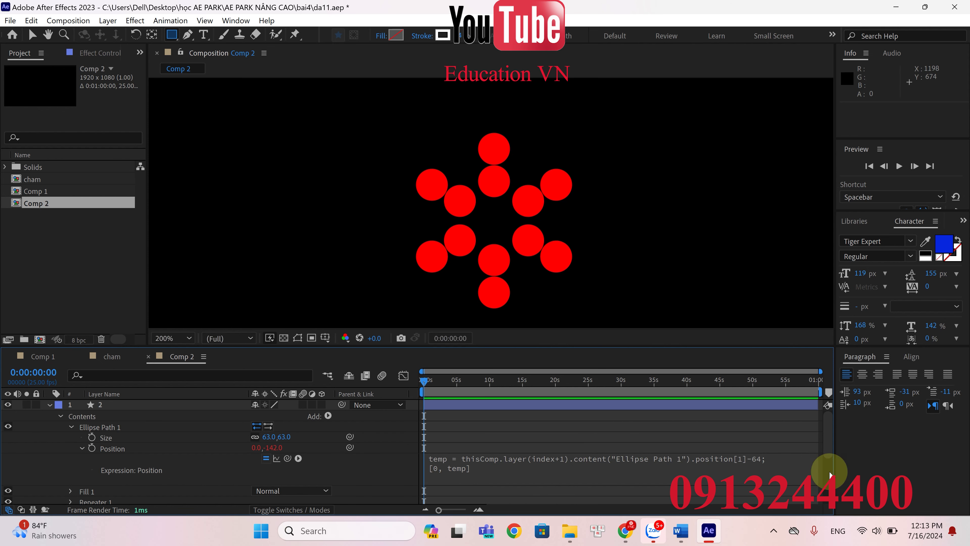
pyautogui.click(773, 530)
pyautogui.click(824, 443)
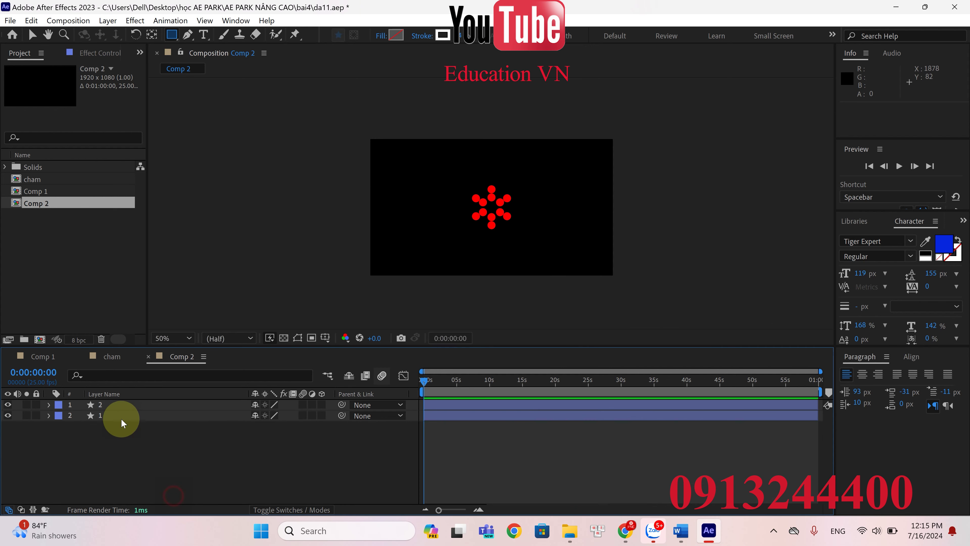
# Step: Duplicate layer 2 seven times to test the outward spacing of the linked rings
pyautogui.click(116, 404)
pyautogui.hotkey('ctrl', 'd')
pyautogui.hotkey('ctrl', 'd')
pyautogui.hotkey('ctrl', 'd')
pyautogui.hotkey('ctrl', 'd')
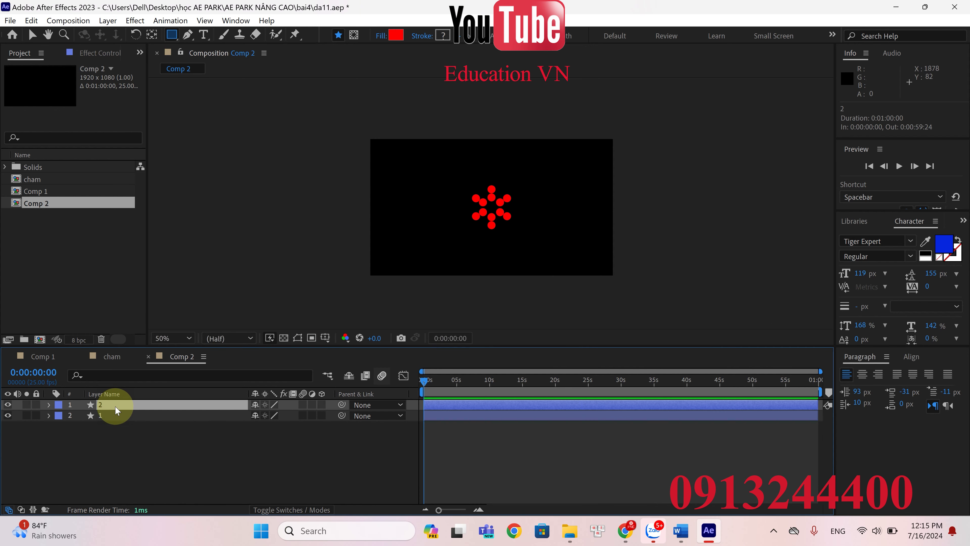
pyautogui.hotkey('ctrl', 'd')
pyautogui.hotkey('ctrl', 'd')
pyautogui.hotkey('ctrl', 'd')
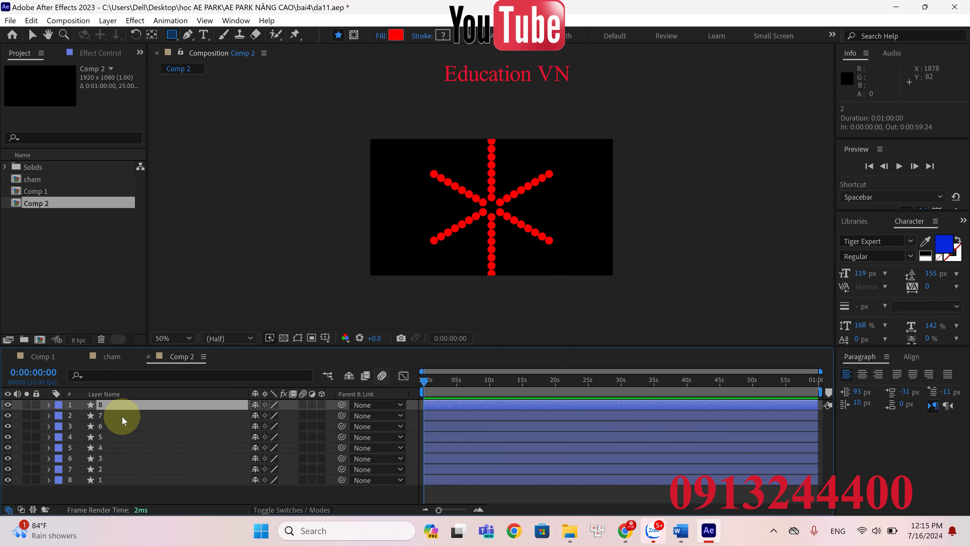
pyautogui.press(',')
pyautogui.press('/')
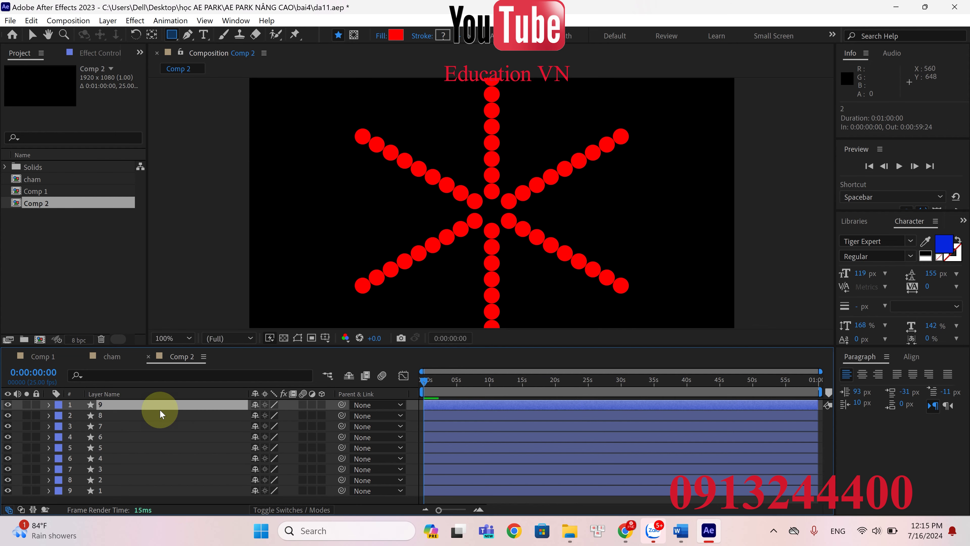
pyautogui.press(',')
pyautogui.press(',')
pyautogui.press(',')
pyautogui.press(',')
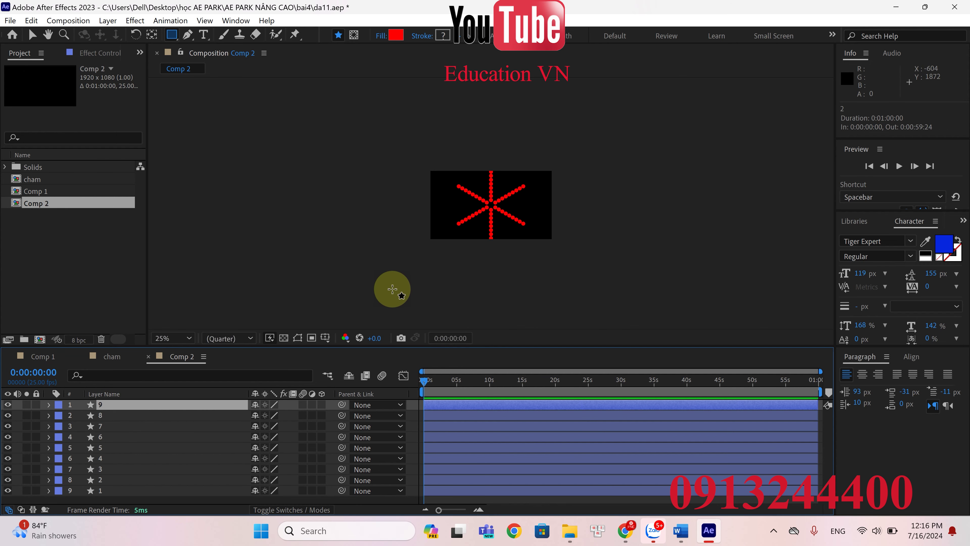
pyautogui.press('.')
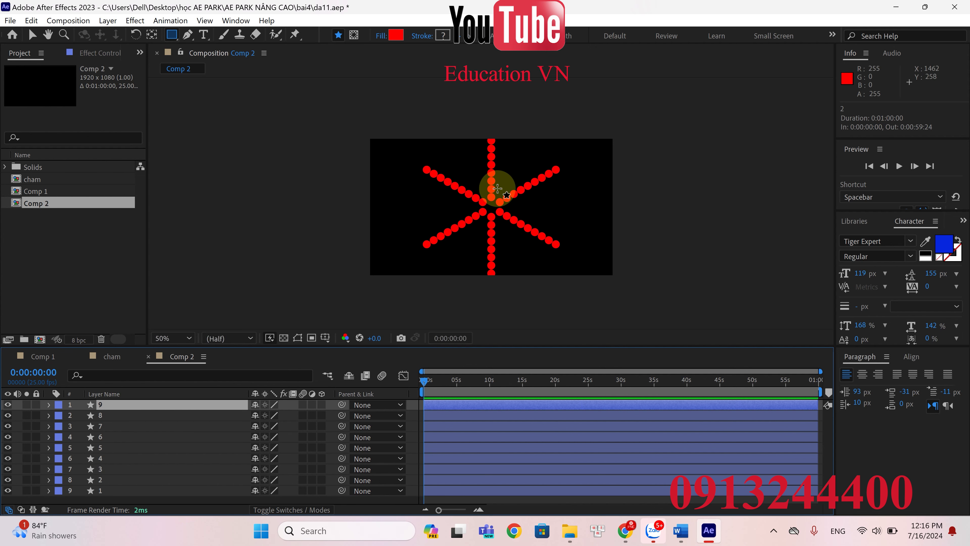
pyautogui.click(773, 530)
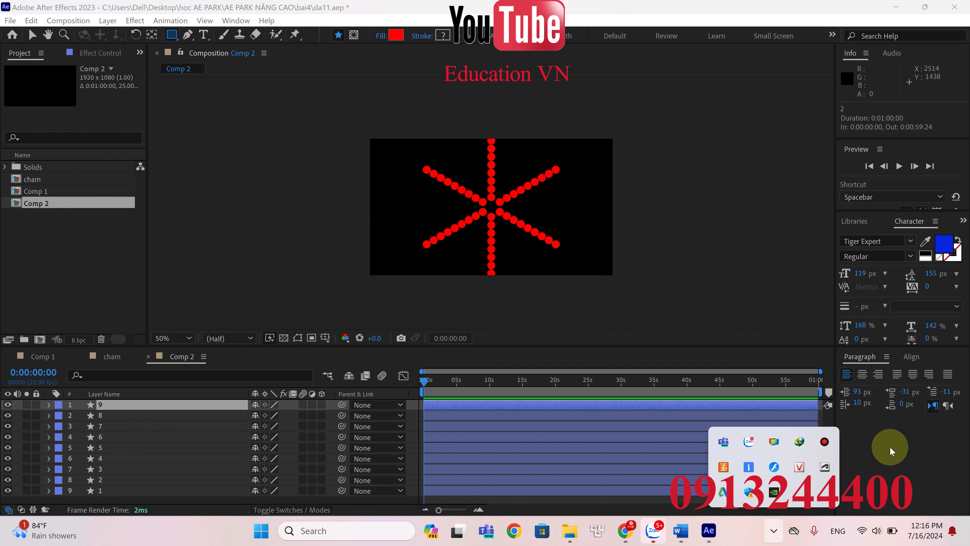
pyautogui.click(825, 442)
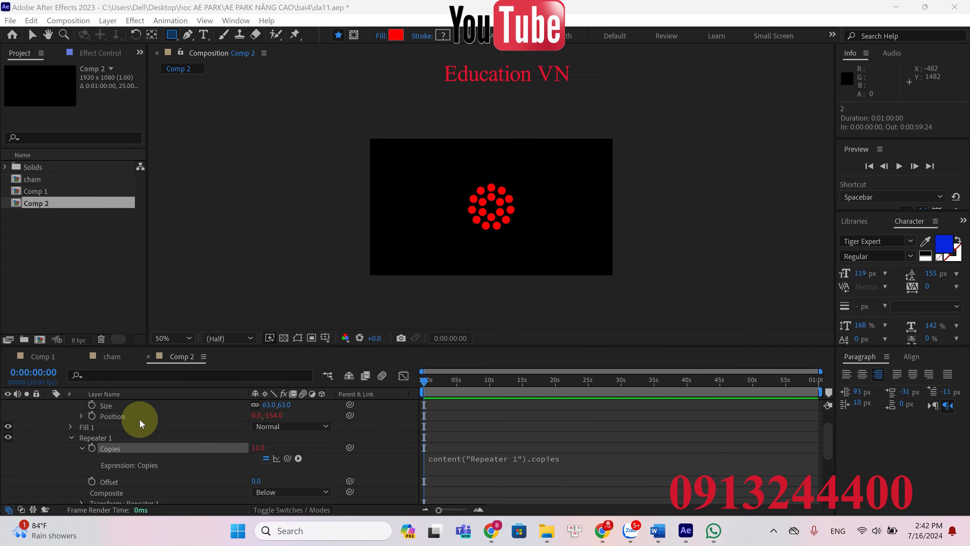